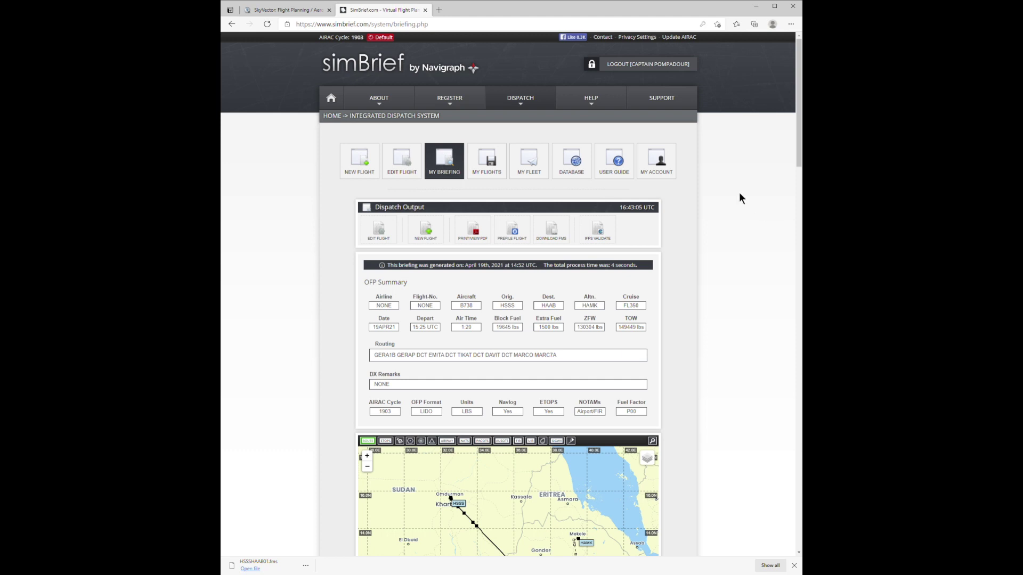
- Start a new flight from the HSSS–HAAB briefing's Dispatch Output toolbar
{"action": "left_click", "coordinate": [434, 237]}
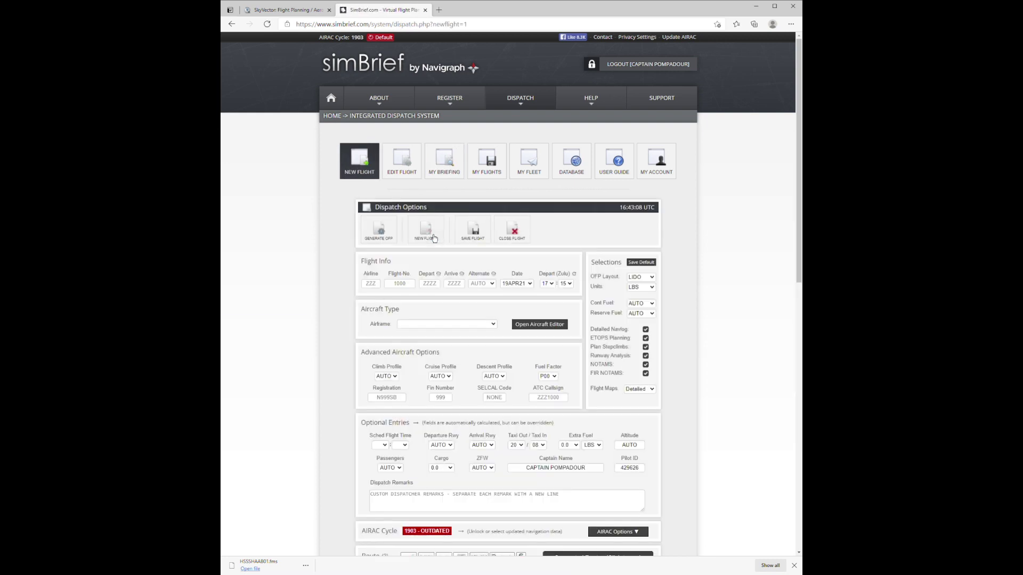
- Enter HSSS as the departure airport and HAAB as the arrival airport
{"action": "left_click", "coordinate": [435, 286]}
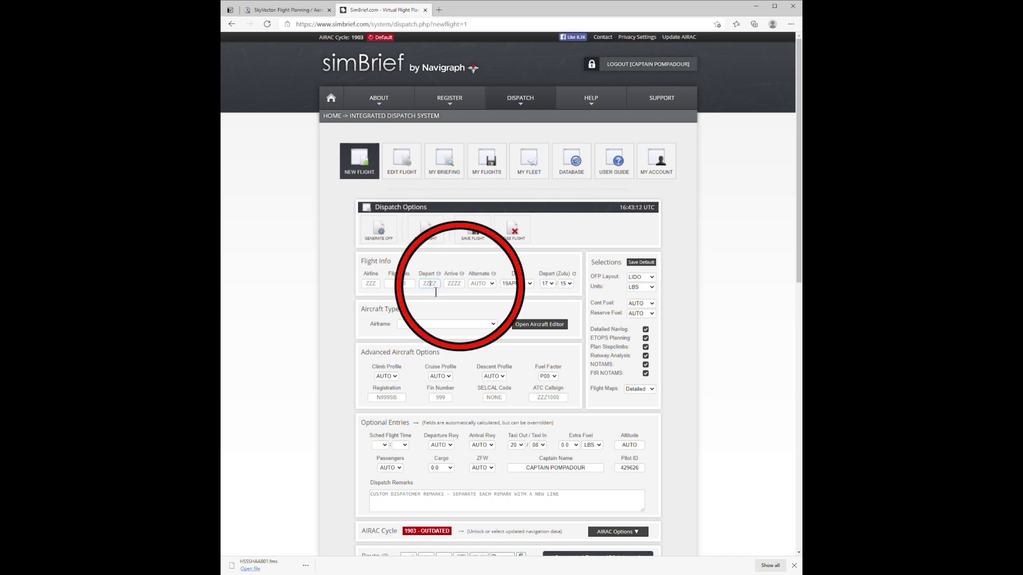
{"action": "type", "text": "HSSS"}
{"action": "key", "text": "Tab"}
{"action": "type", "text": "HAAB"}
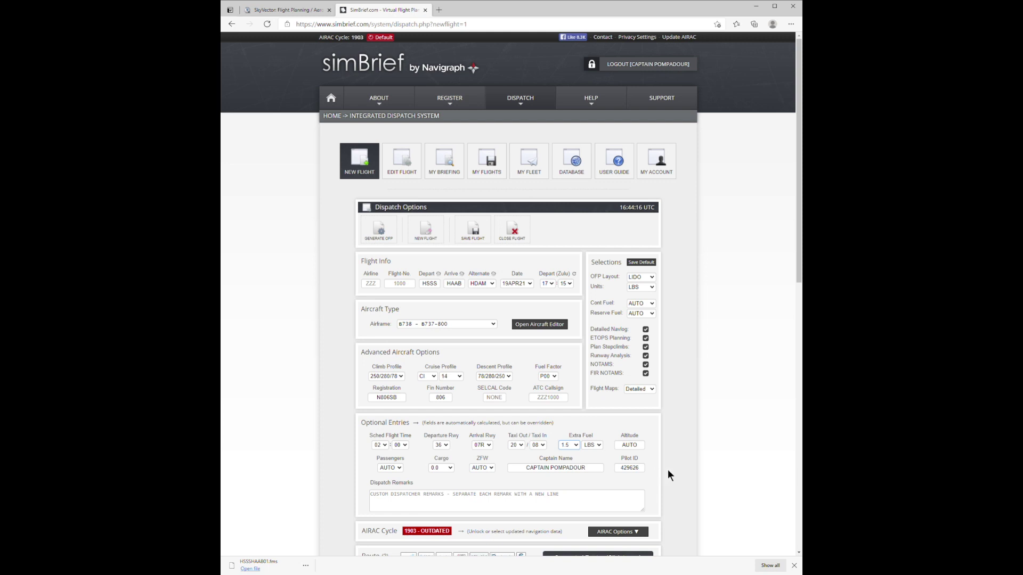
{"action": "scroll", "coordinate": [667, 469], "scroll_direction": "down", "scroll_amount": 6}
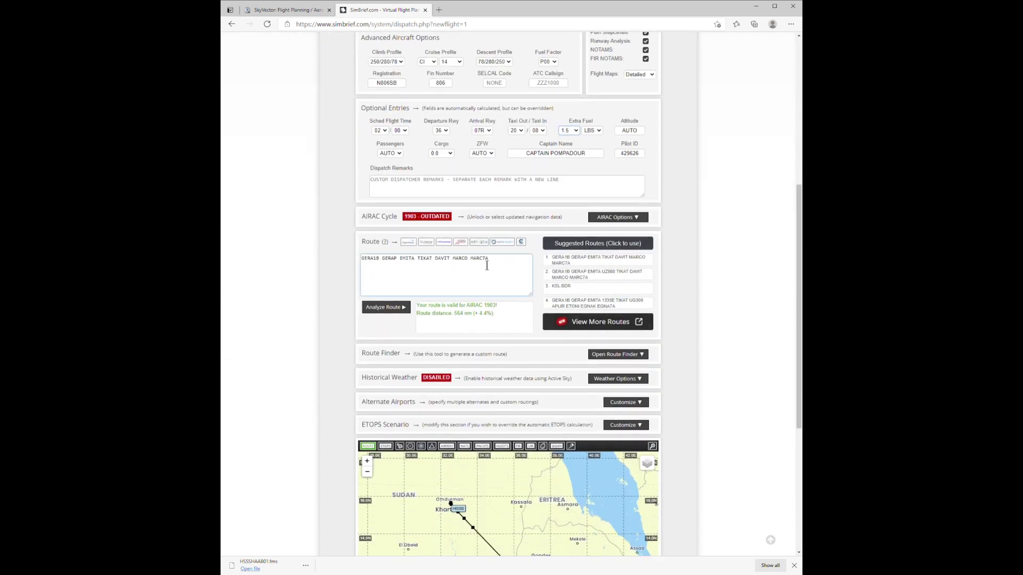
- Try suggested routes 2 and 3, then return to the first suggested route
{"action": "left_click", "coordinate": [574, 281]}
{"action": "left_click", "coordinate": [571, 292]}
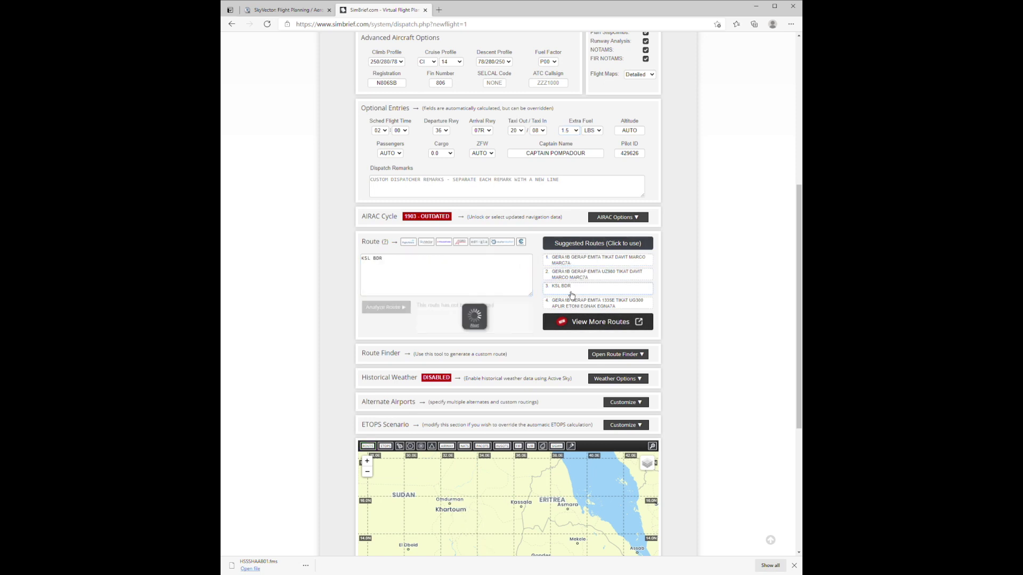
{"action": "left_click", "coordinate": [576, 268]}
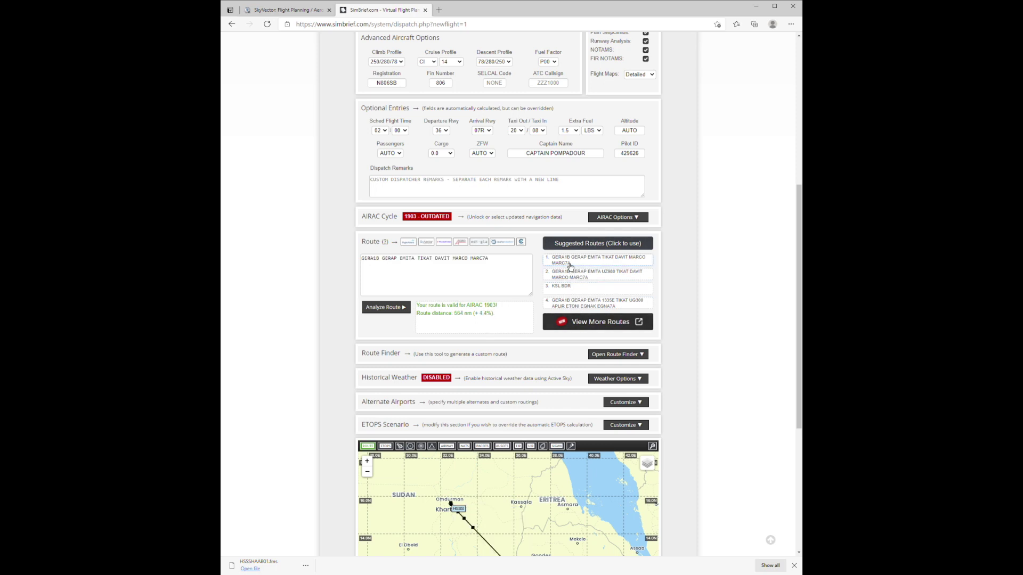
- Select the GERA1B departure and MARC7A arrival procedures in the route text
{"action": "left_click", "coordinate": [413, 270]}
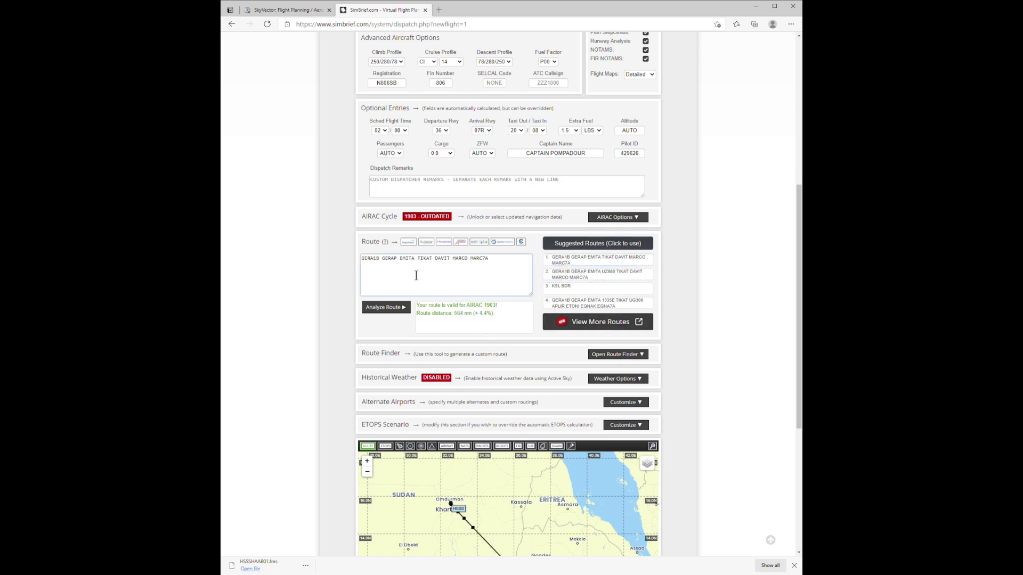
{"action": "double_click", "coordinate": [370, 261]}
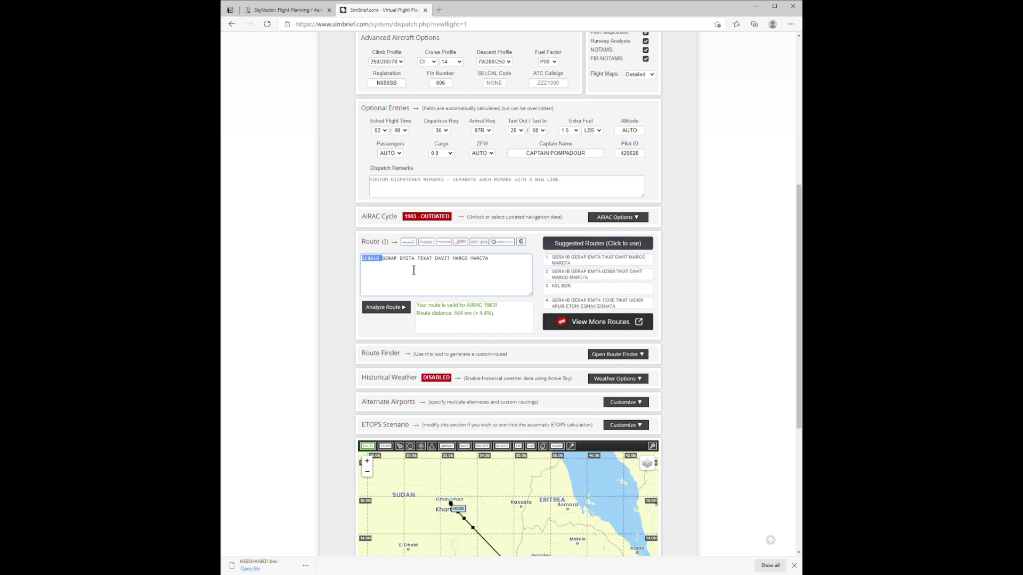
{"action": "double_click", "coordinate": [484, 267]}
{"action": "scroll", "coordinate": [309, 331], "scroll_direction": "up", "scroll_amount": 6}
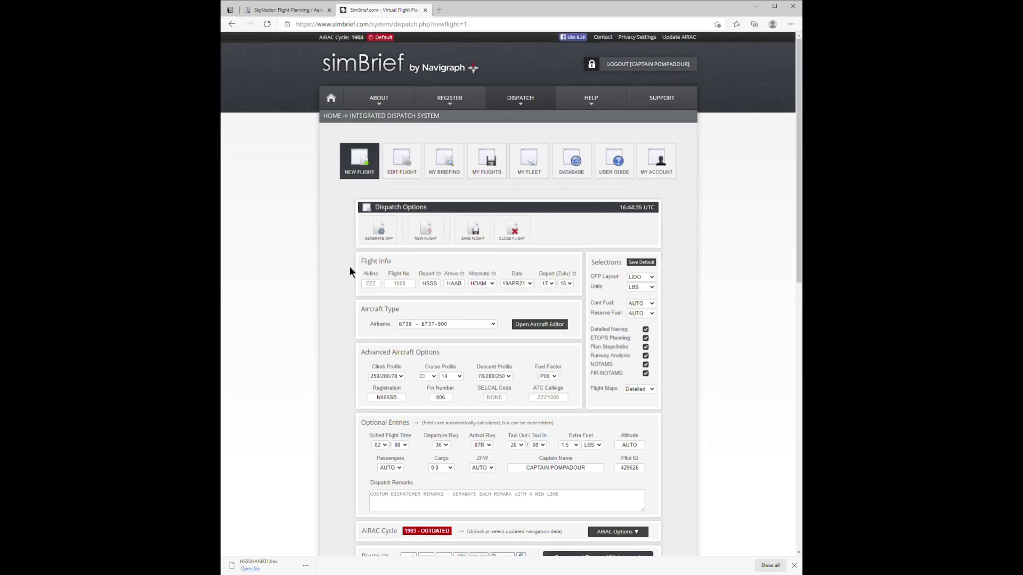
- Generate and confirm the OFP, then review the FL370 briefing and route map
{"action": "left_click", "coordinate": [390, 232]}
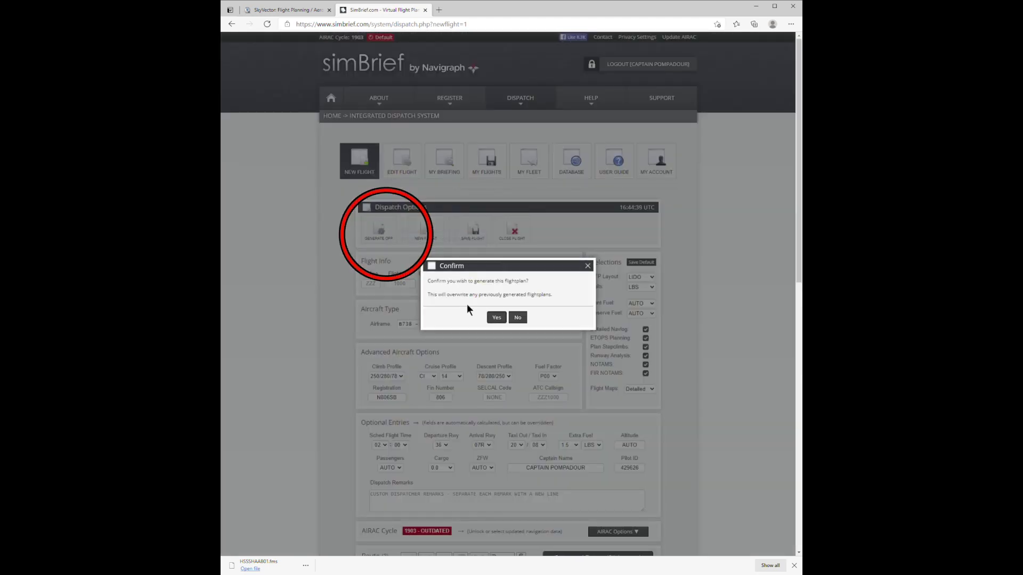
{"action": "left_click", "coordinate": [497, 320]}
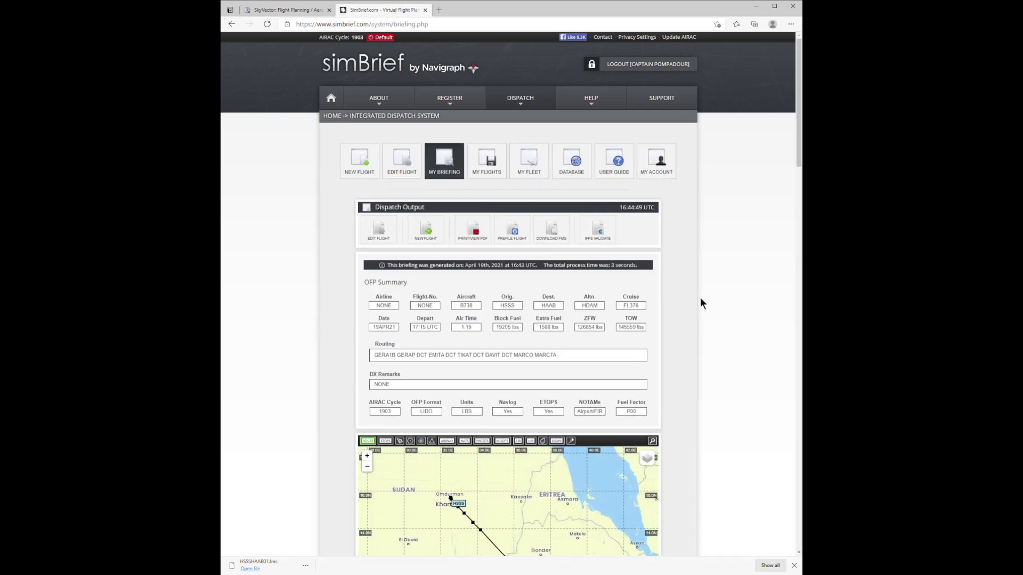
{"action": "scroll", "coordinate": [693, 300], "scroll_direction": "down", "scroll_amount": 4}
{"action": "scroll", "coordinate": [692, 301], "scroll_direction": "down", "scroll_amount": 2}
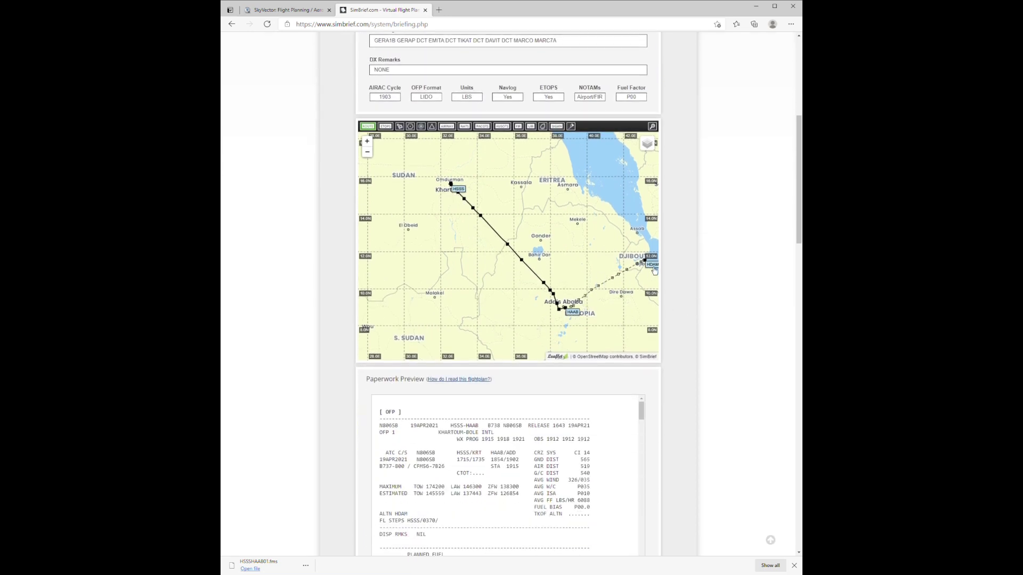
{"action": "left_click_drag", "start_coordinate": [655, 271], "coordinate": [593, 292]}
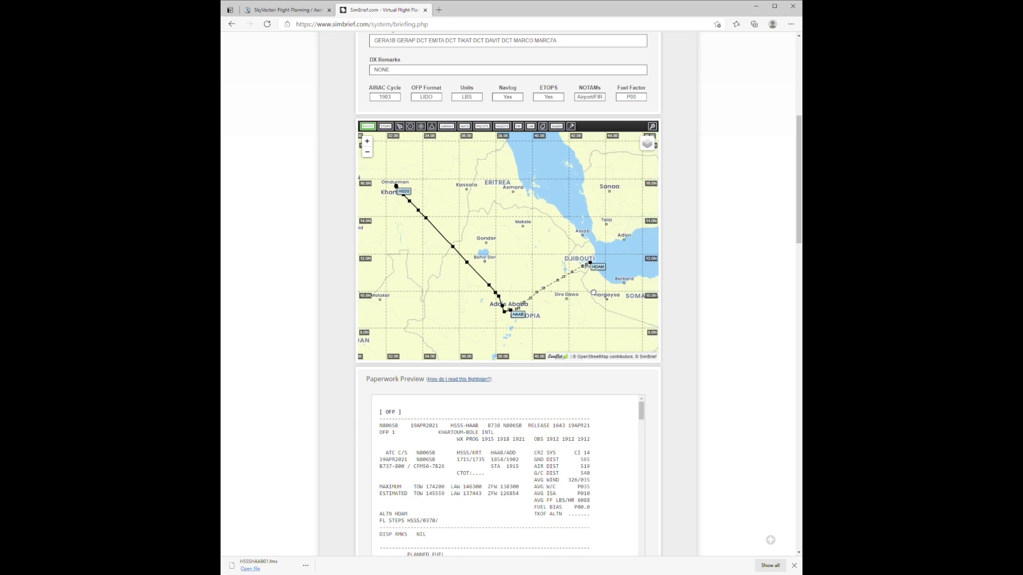
{"action": "scroll", "coordinate": [708, 318], "scroll_direction": "down", "scroll_amount": 5}
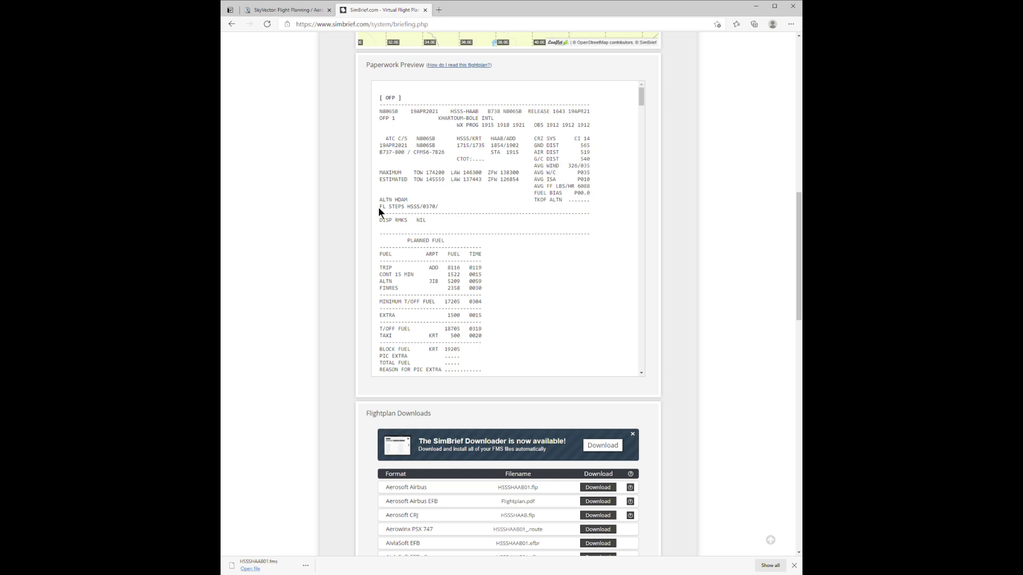
{"action": "left_click_drag", "start_coordinate": [379, 207], "coordinate": [450, 205]}
{"action": "double_click", "coordinate": [431, 210]}
{"action": "scroll", "coordinate": [527, 278], "scroll_direction": "down", "scroll_amount": 1}
{"action": "scroll", "coordinate": [527, 286], "scroll_direction": "down", "scroll_amount": 1}
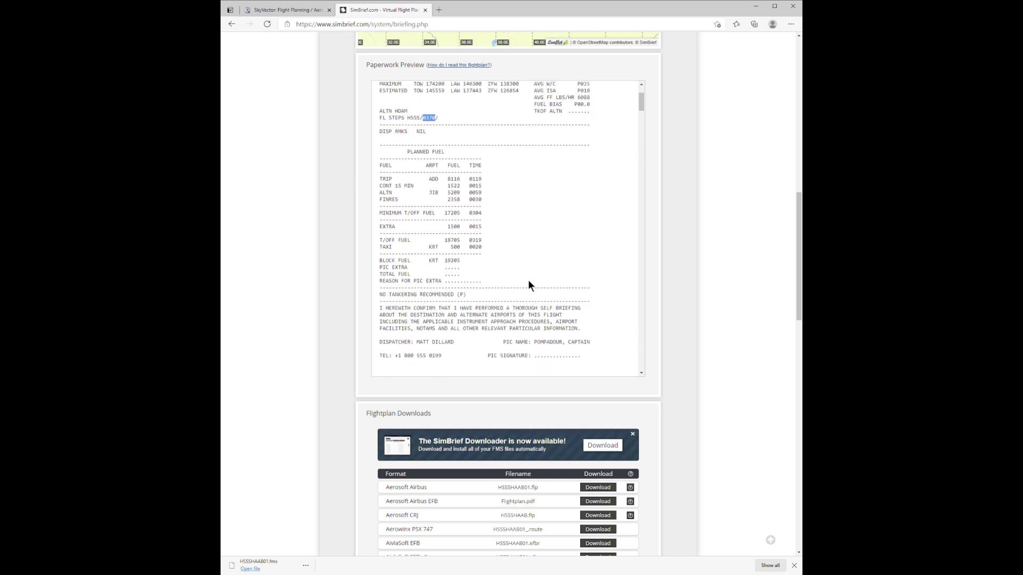
{"action": "double_click", "coordinate": [454, 261]}
{"action": "scroll", "coordinate": [570, 266], "scroll_direction": "down", "scroll_amount": 4}
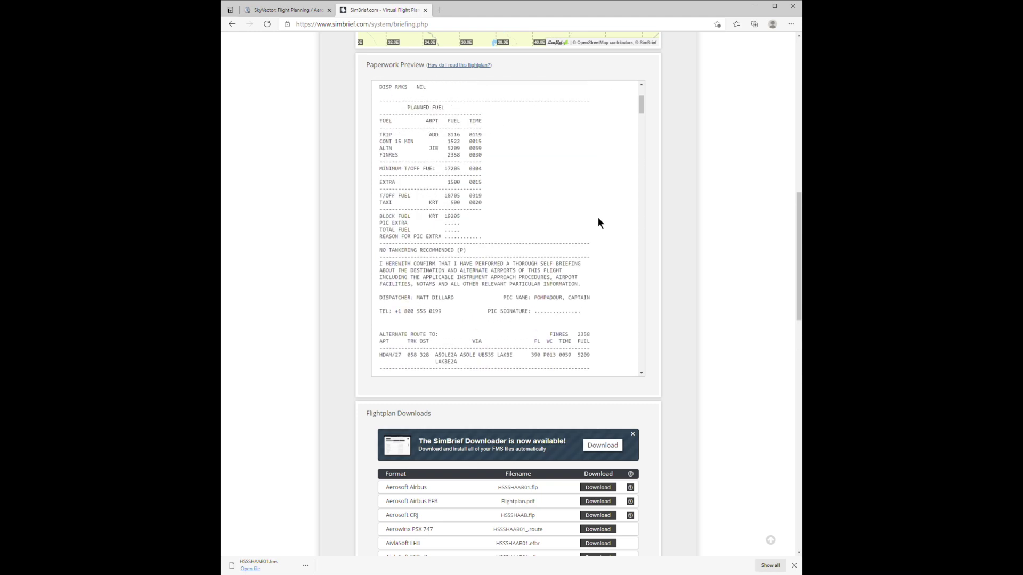
{"action": "scroll", "coordinate": [566, 224], "scroll_direction": "down", "scroll_amount": 4}
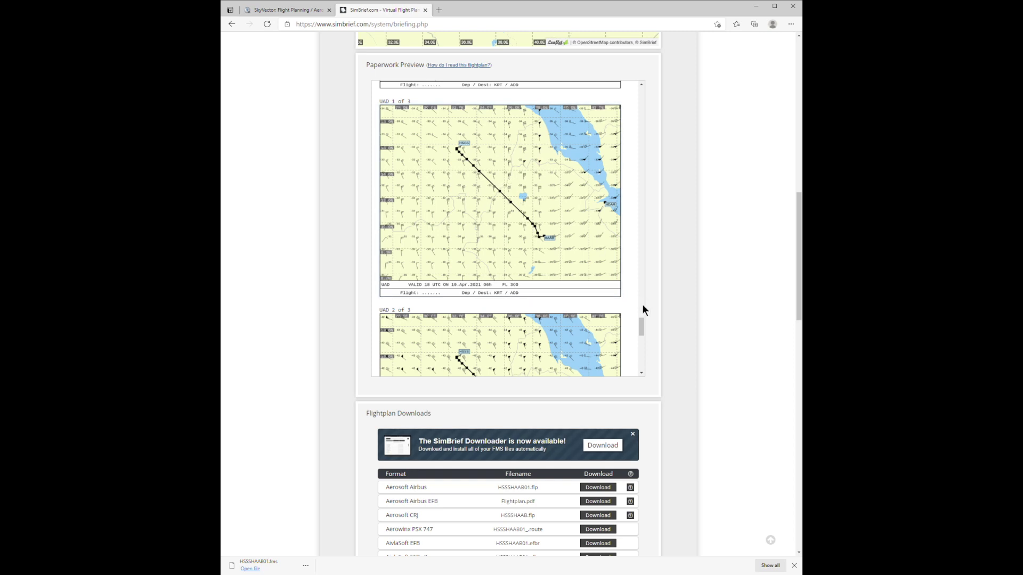
{"action": "left_click_drag", "start_coordinate": [640, 321], "coordinate": [632, 360]}
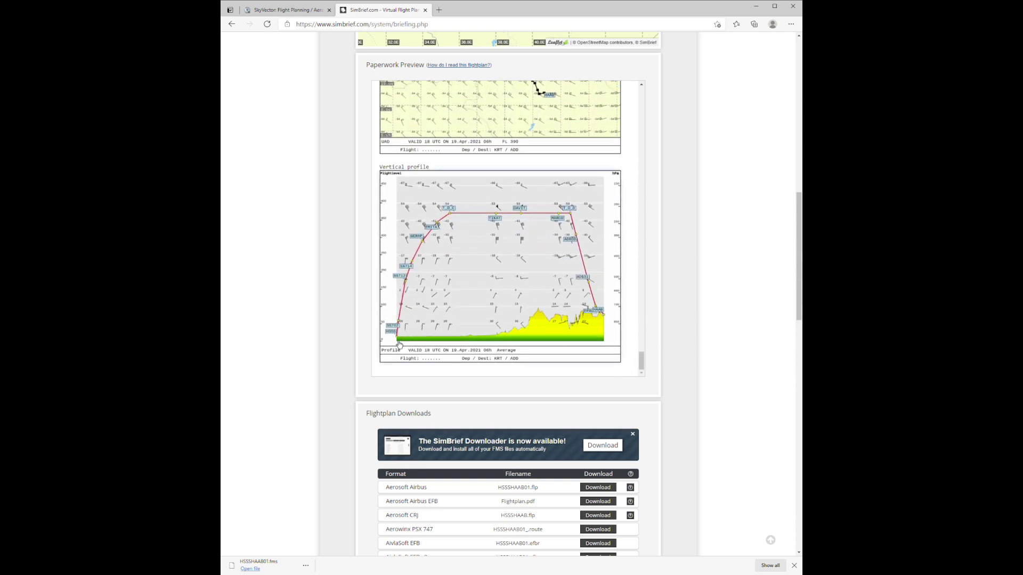
{"action": "left_click", "coordinate": [609, 320]}
{"action": "scroll", "coordinate": [686, 380], "scroll_direction": "down", "scroll_amount": 7}
- Download the X-Plane 11 flight plan file HSSSHAAB01.fms
{"action": "scroll", "coordinate": [688, 376], "scroll_direction": "down", "scroll_amount": 9}
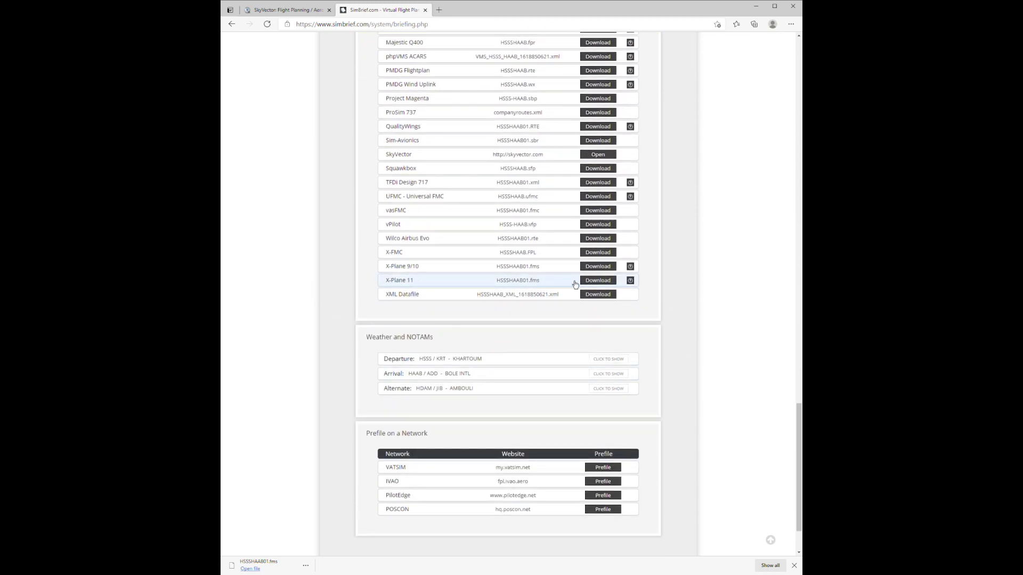
{"action": "left_click", "coordinate": [600, 283]}
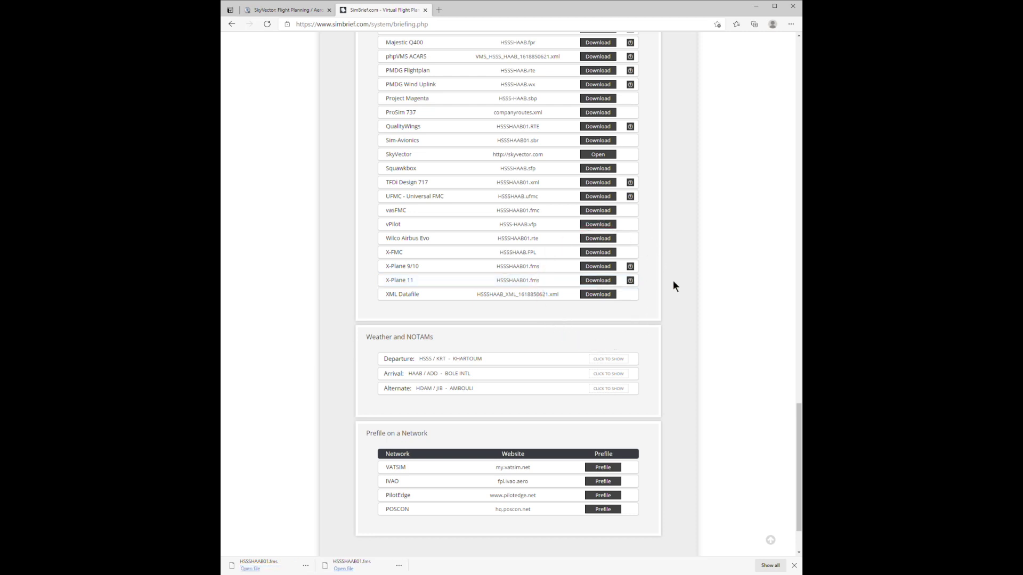
{"action": "scroll", "coordinate": [674, 286], "scroll_direction": "down", "scroll_amount": 2}
- Select the OFP Summary routing text for copying
{"action": "scroll", "coordinate": [673, 286], "scroll_direction": "up", "scroll_amount": 15}
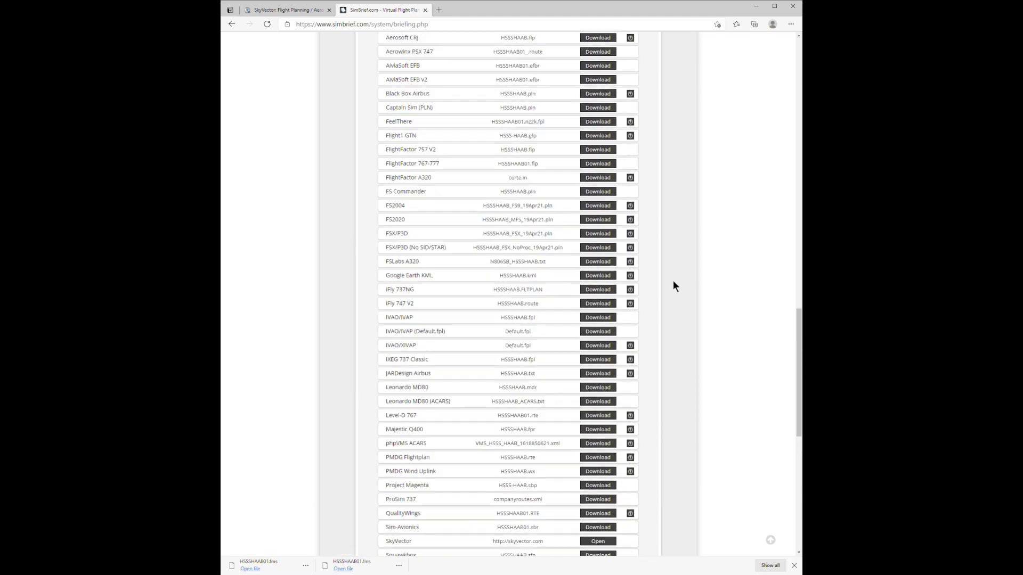
{"action": "scroll", "coordinate": [673, 281], "scroll_direction": "up", "scroll_amount": 5}
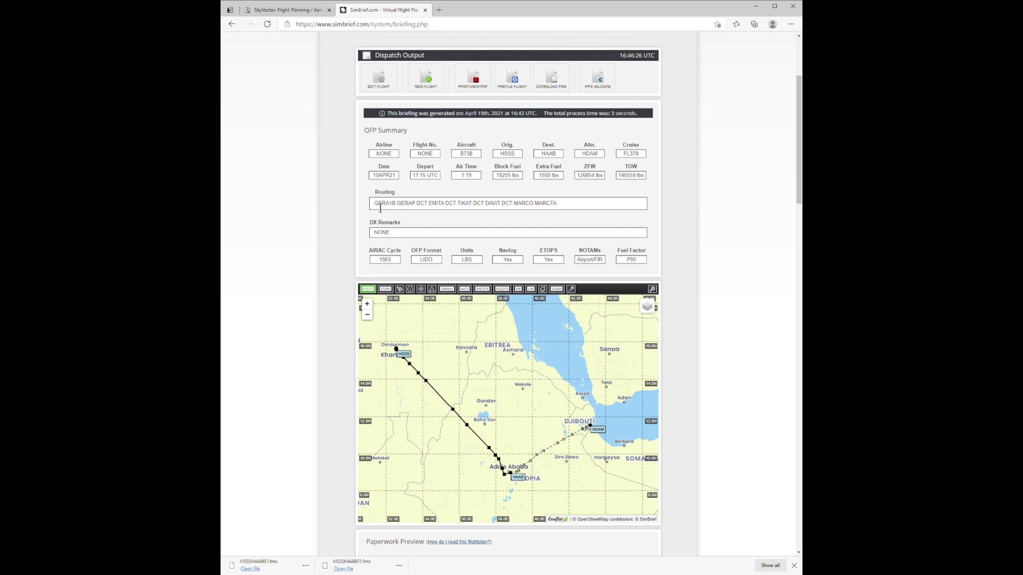
{"action": "left_click_drag", "start_coordinate": [375, 205], "coordinate": [487, 206]}
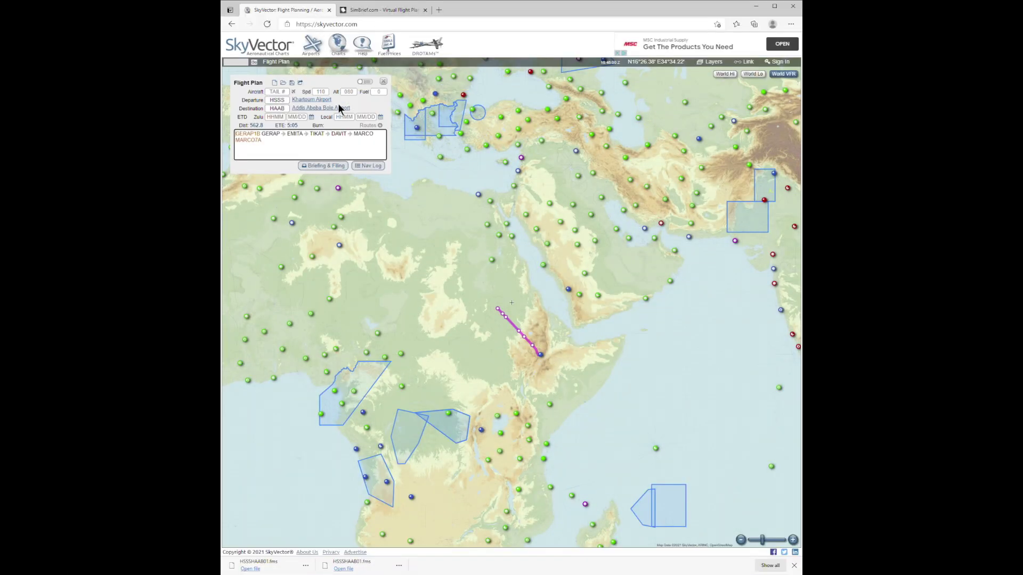
- Paste the copied SimBrief routing over the old SkyVector flight plan route
{"action": "mouse_move", "coordinate": [242, 139]}
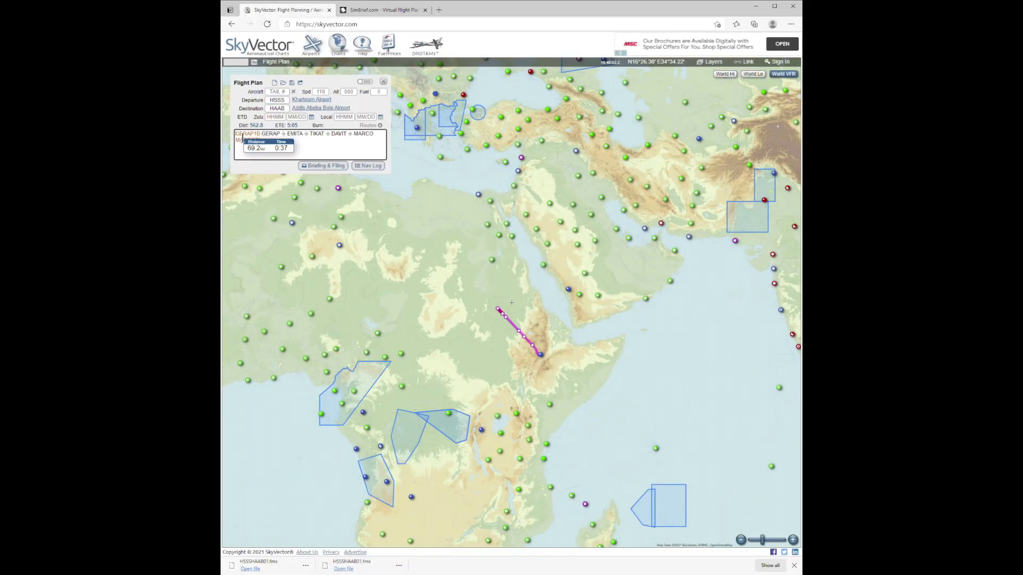
{"action": "triple_click", "coordinate": [287, 151]}
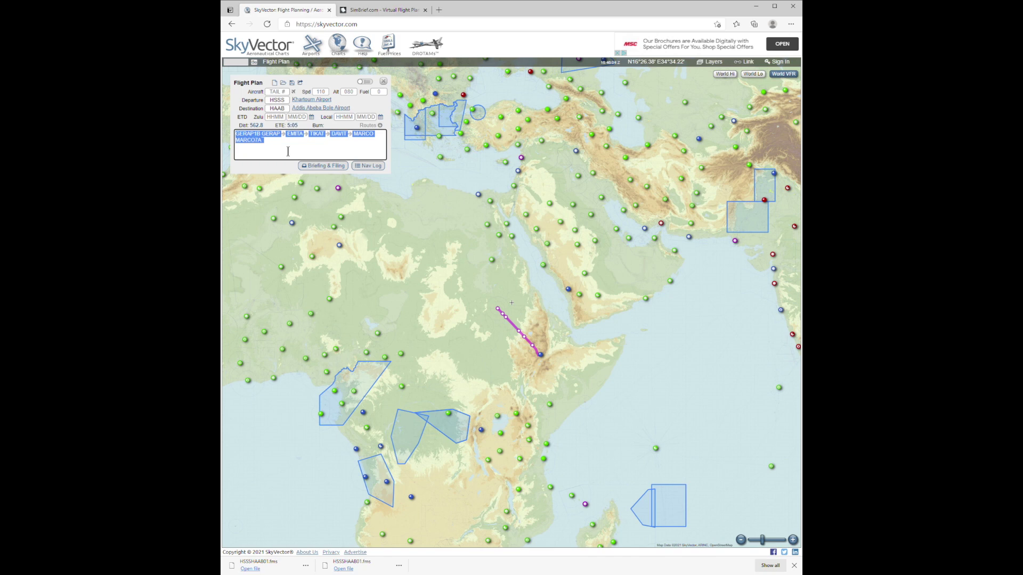
{"action": "type", "text": "GERA1B GERAP DCT EMITA DCT TIKAT DCT DAVIT DCT MARCO MARC7A"}
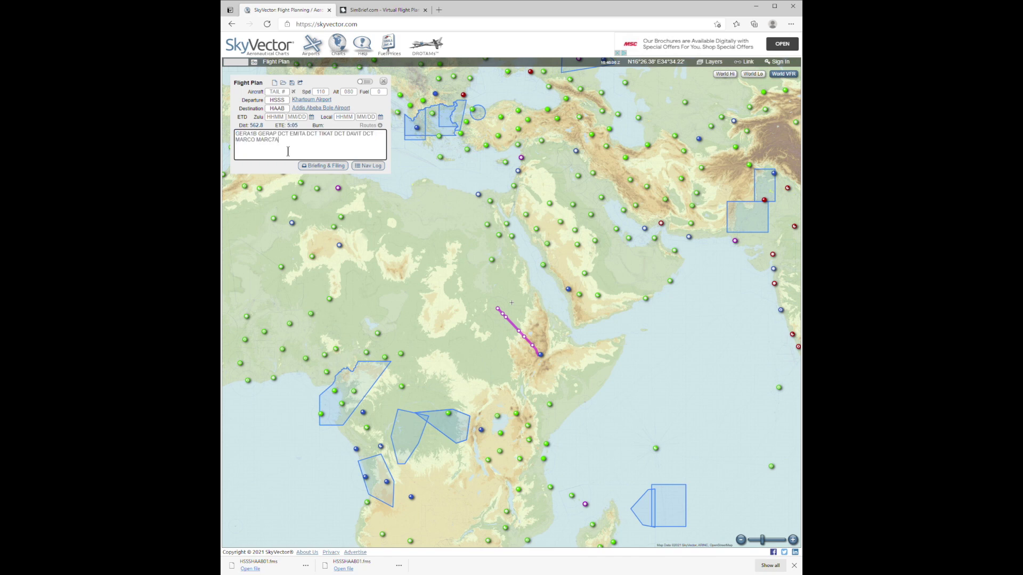